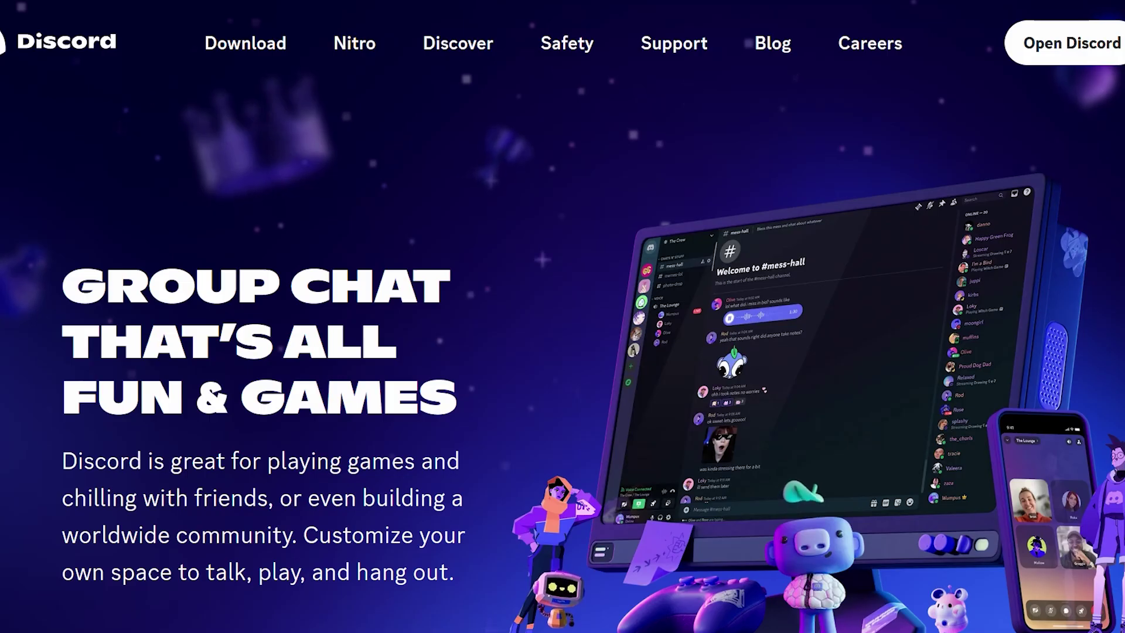
{"action": "scroll", "coordinate": [564, 352], "scroll_direction": "down", "scroll_amount": 5}
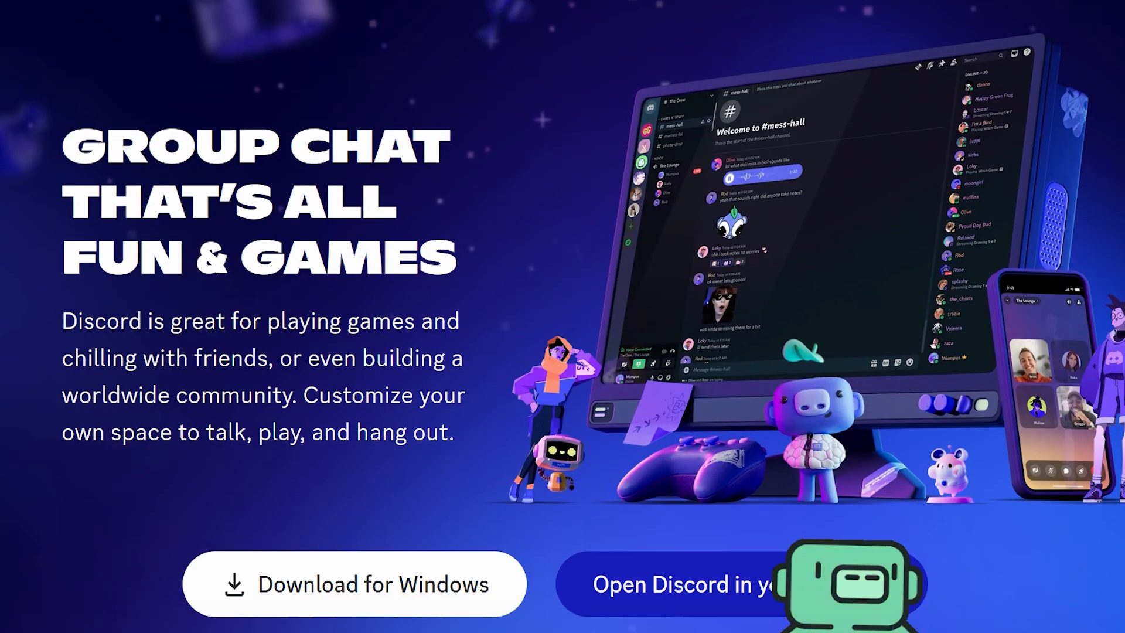
{"action": "scroll", "coordinate": [563, 351], "scroll_direction": "down", "scroll_amount": 3}
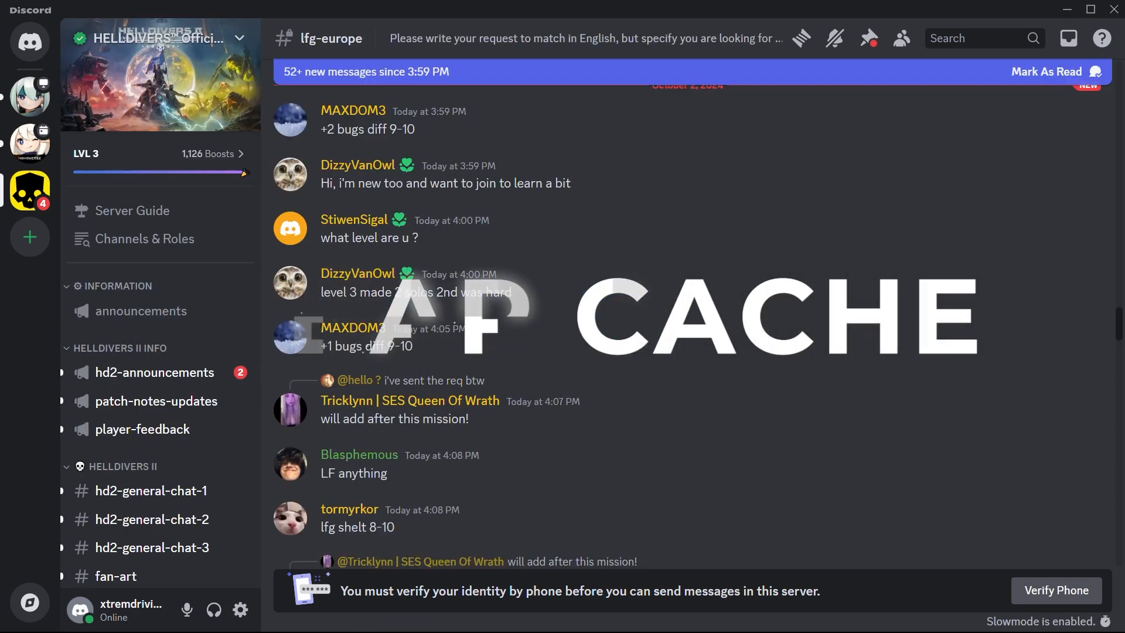
Navigate File Explorer to the Roaming AppData folder via %appdata% and pick the discord folder
{"action": "key", "text": "super"}
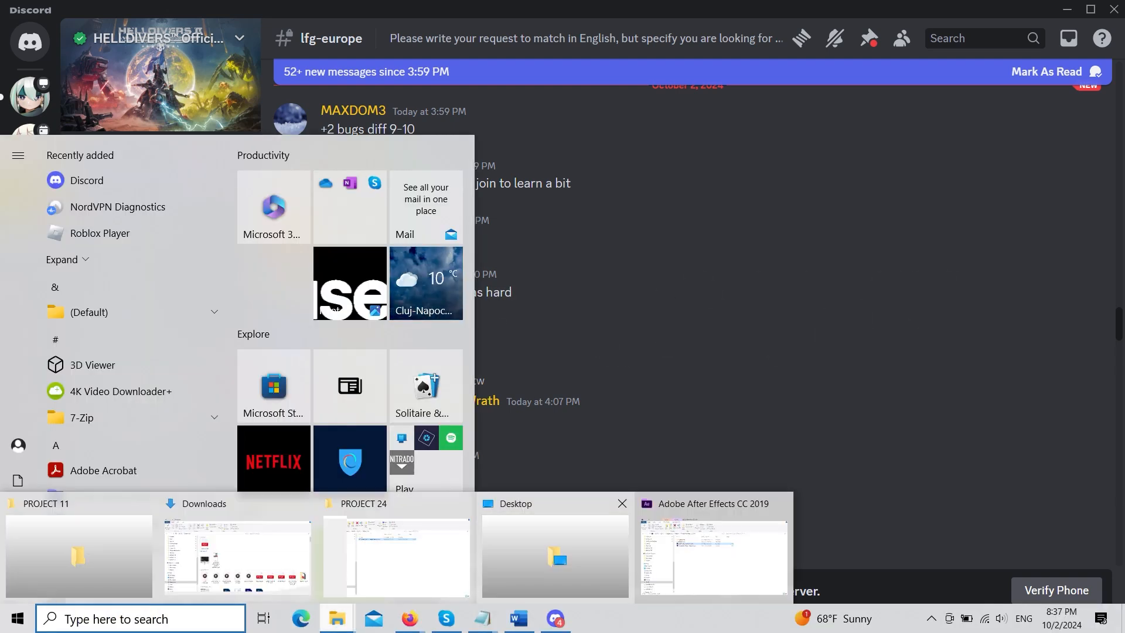
{"action": "left_click", "coordinate": [590, 545]}
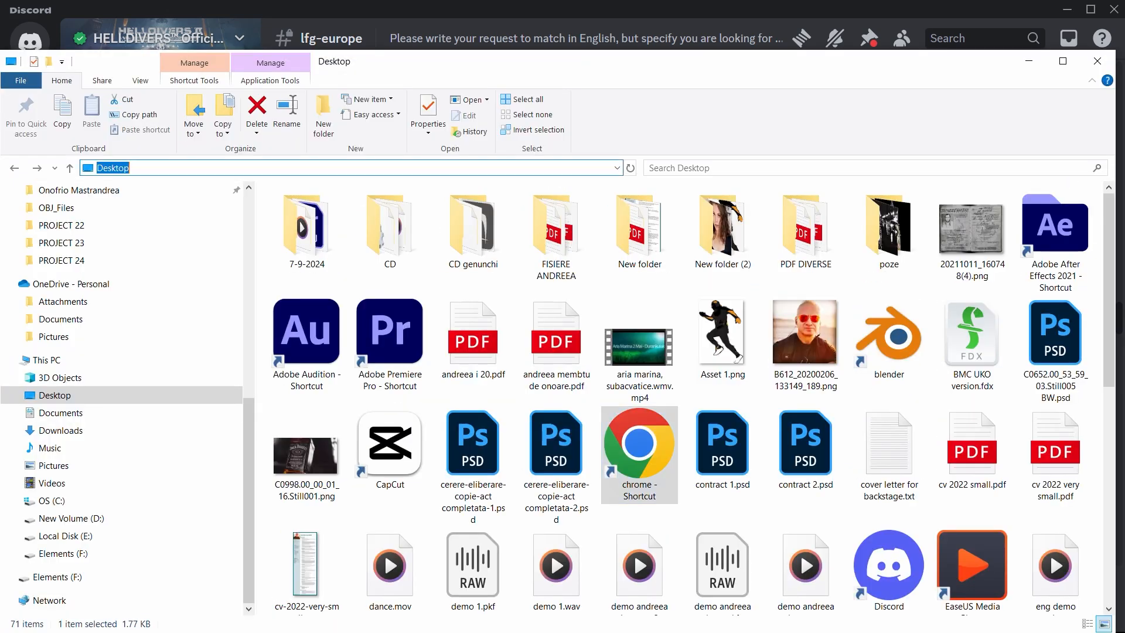
{"action": "key", "text": "Return"}
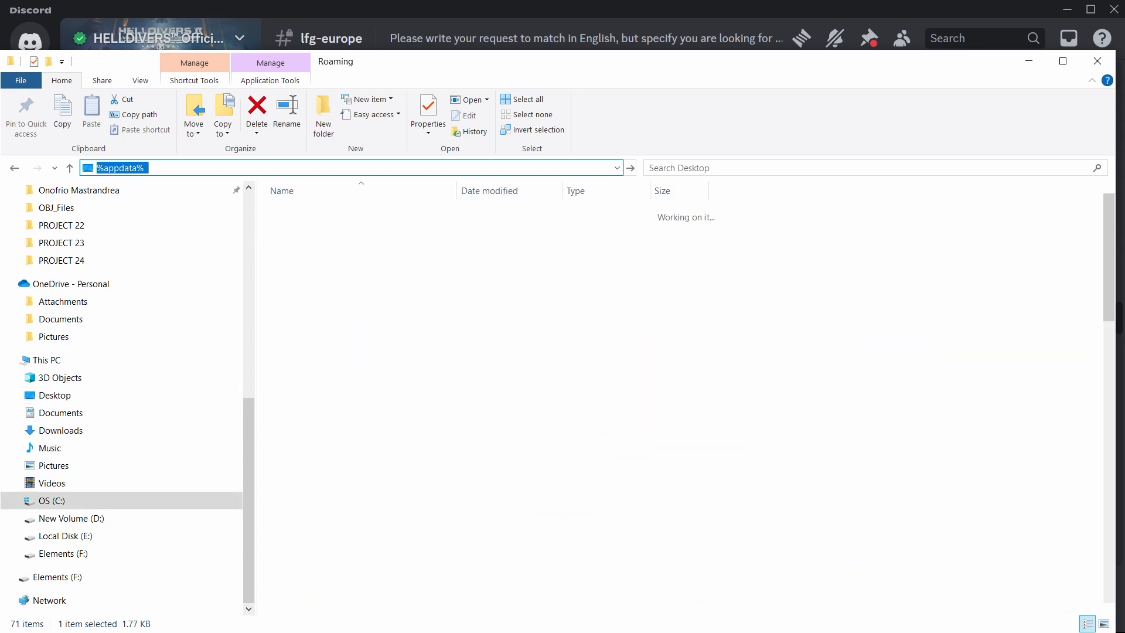
{"action": "scroll", "coordinate": [484, 396], "scroll_direction": "down", "scroll_amount": 1}
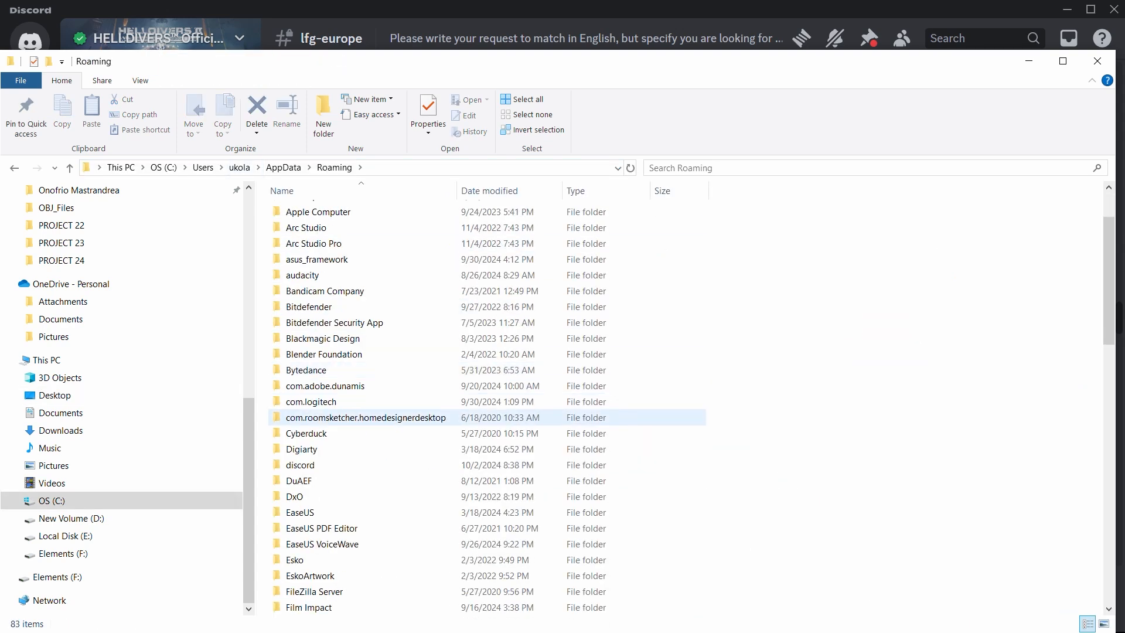
{"action": "left_click", "coordinate": [483, 464]}
Delete the discord folder, then select Cache, Code Cache and GPUCache in the Mac discord folder
{"action": "key", "text": "shift+Delete"}
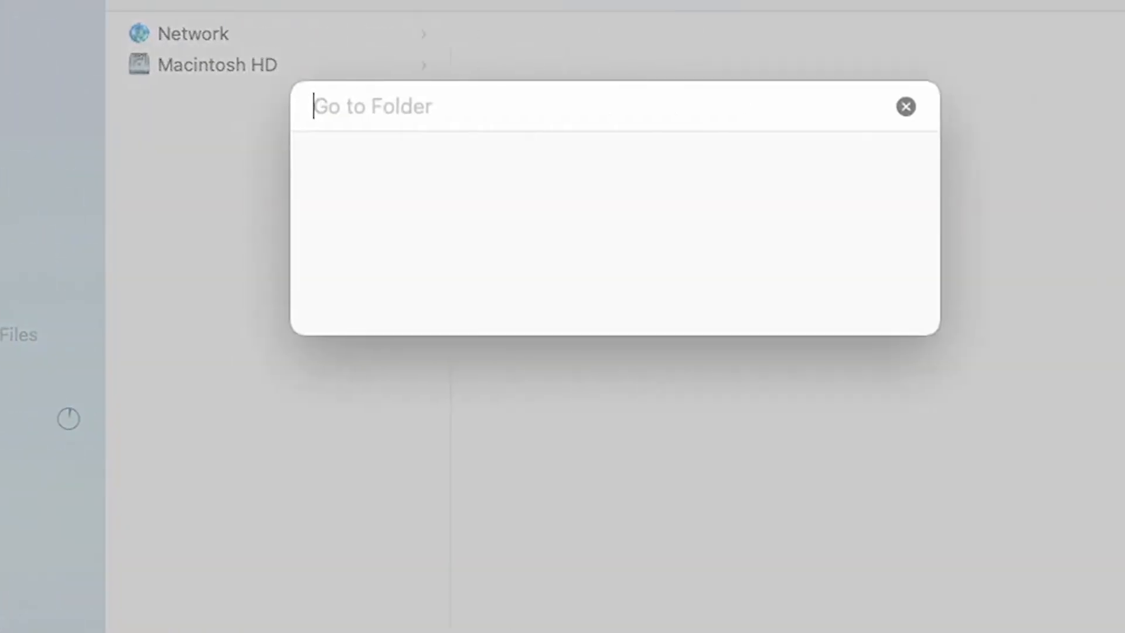
{"action": "type", "text": "~/Library/Application Support/discord/"}
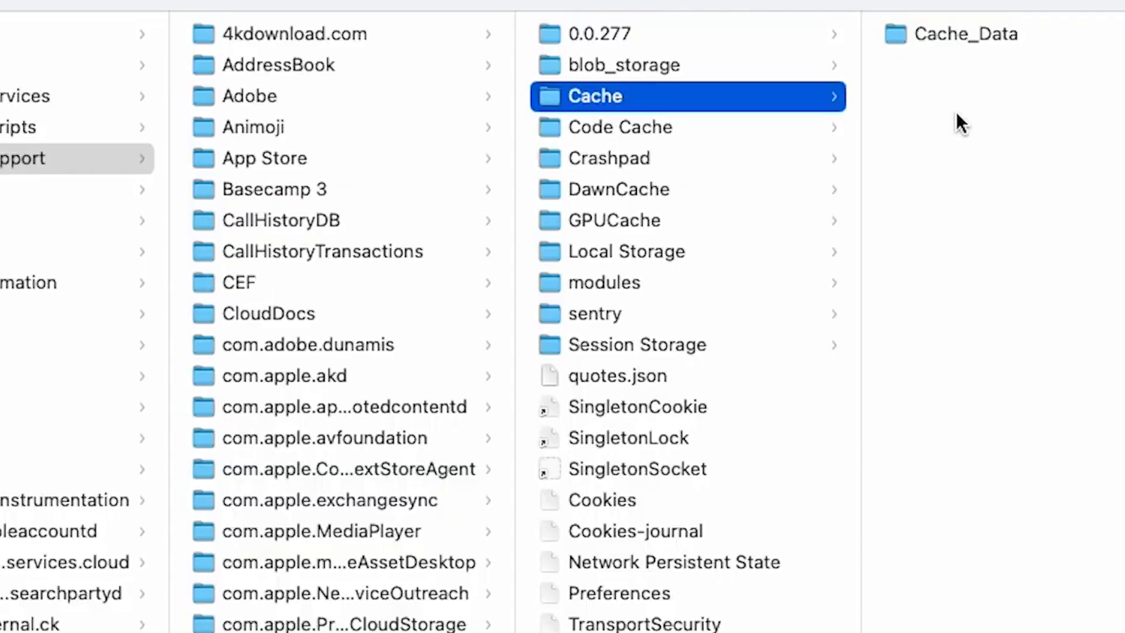
{"action": "left_click", "coordinate": [639, 126], "text": "super"}
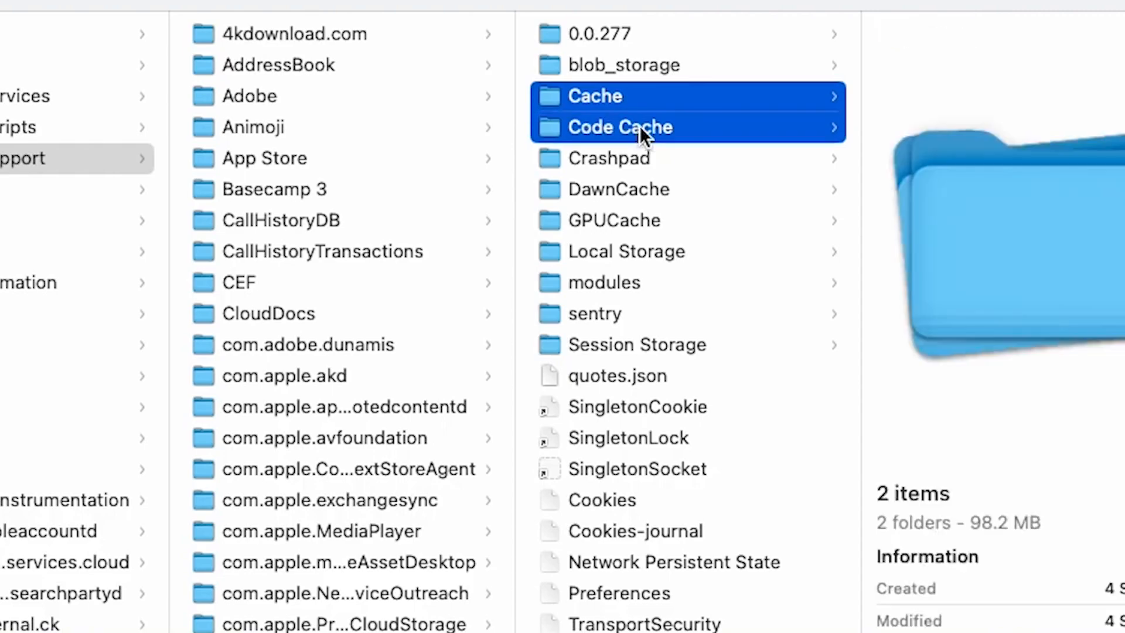
{"action": "left_click", "coordinate": [617, 220], "text": "super"}
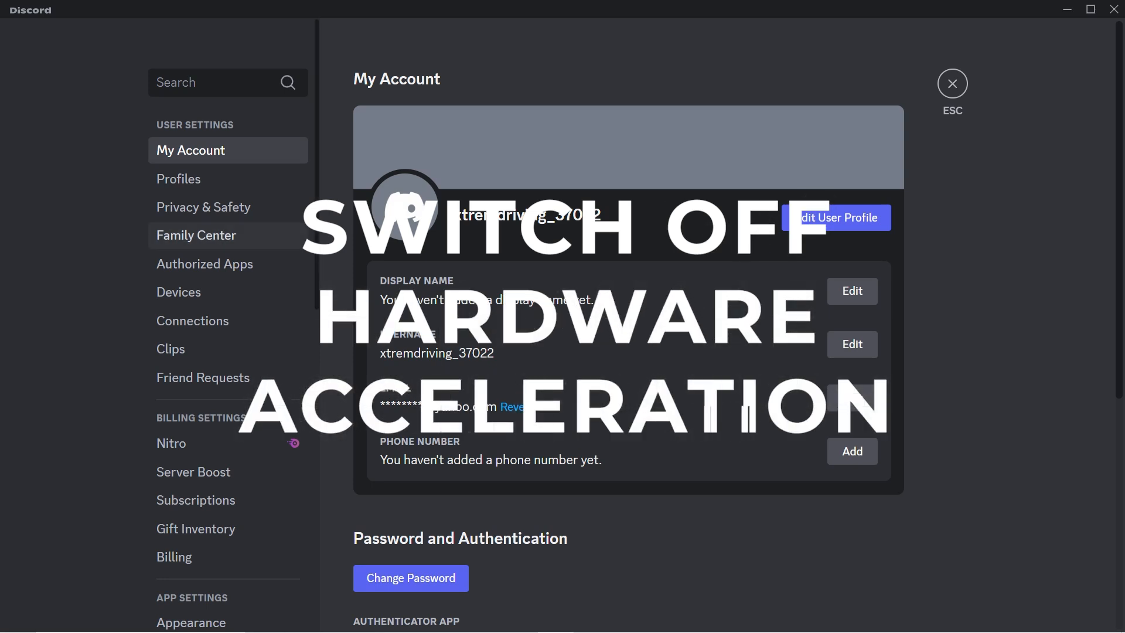
{"action": "scroll", "coordinate": [229, 264], "scroll_direction": "down", "scroll_amount": 2}
{"action": "scroll", "coordinate": [229, 264], "scroll_direction": "down", "scroll_amount": 2}
{"action": "scroll", "coordinate": [229, 265], "scroll_direction": "down", "scroll_amount": 1}
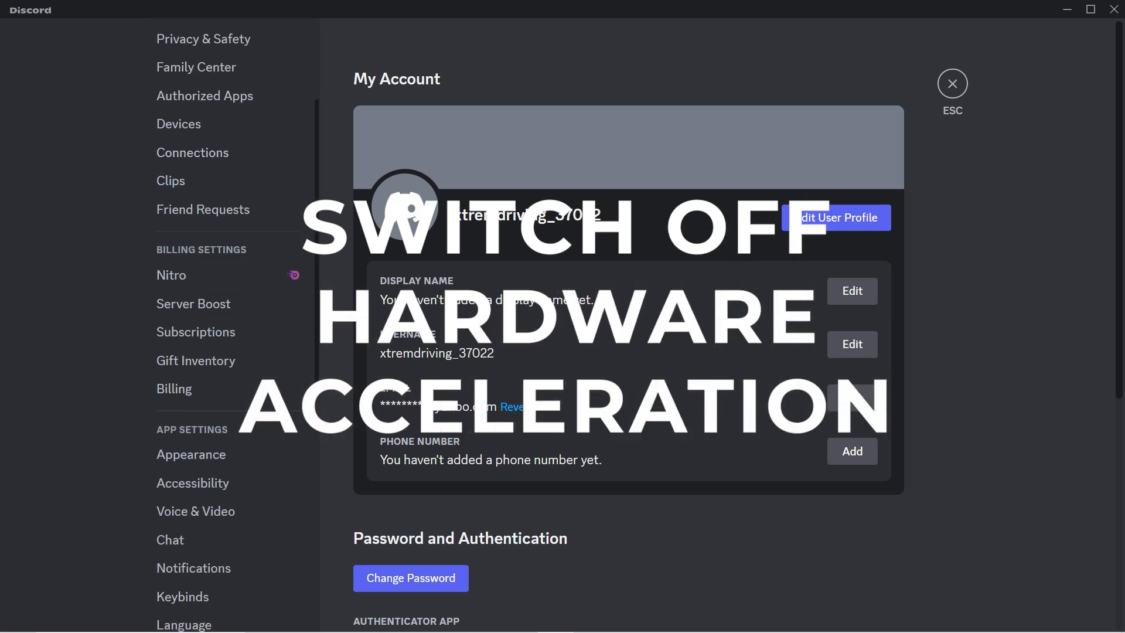
{"action": "scroll", "coordinate": [230, 264], "scroll_direction": "down", "scroll_amount": 3}
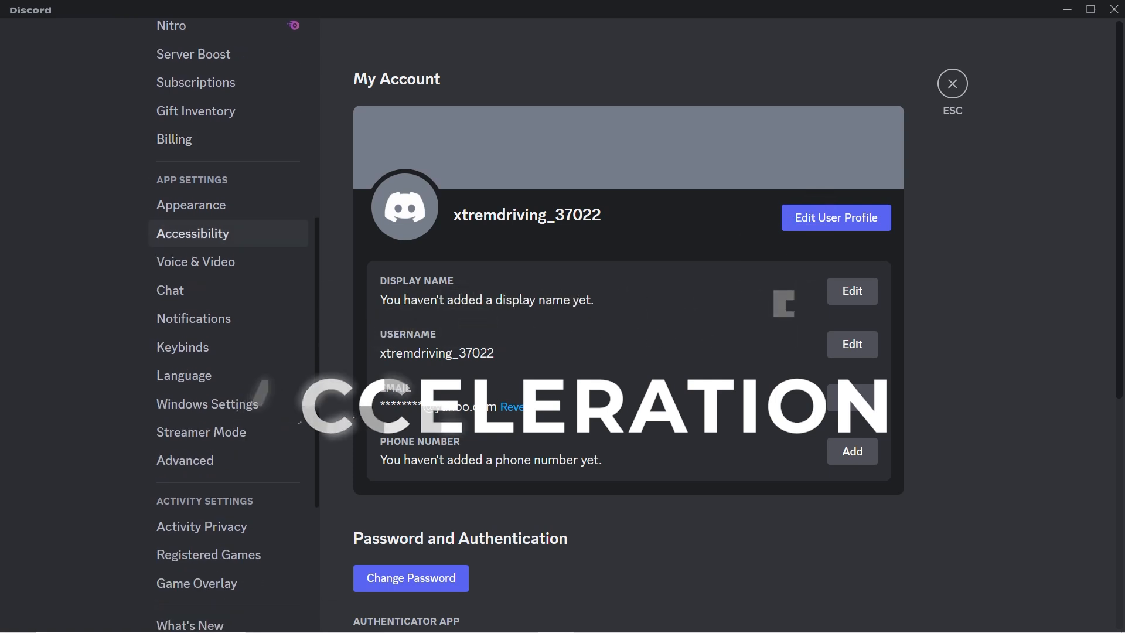
Turn off Hardware Acceleration in Advanced settings and confirm so Discord relaunches
{"action": "left_click", "coordinate": [185, 460]}
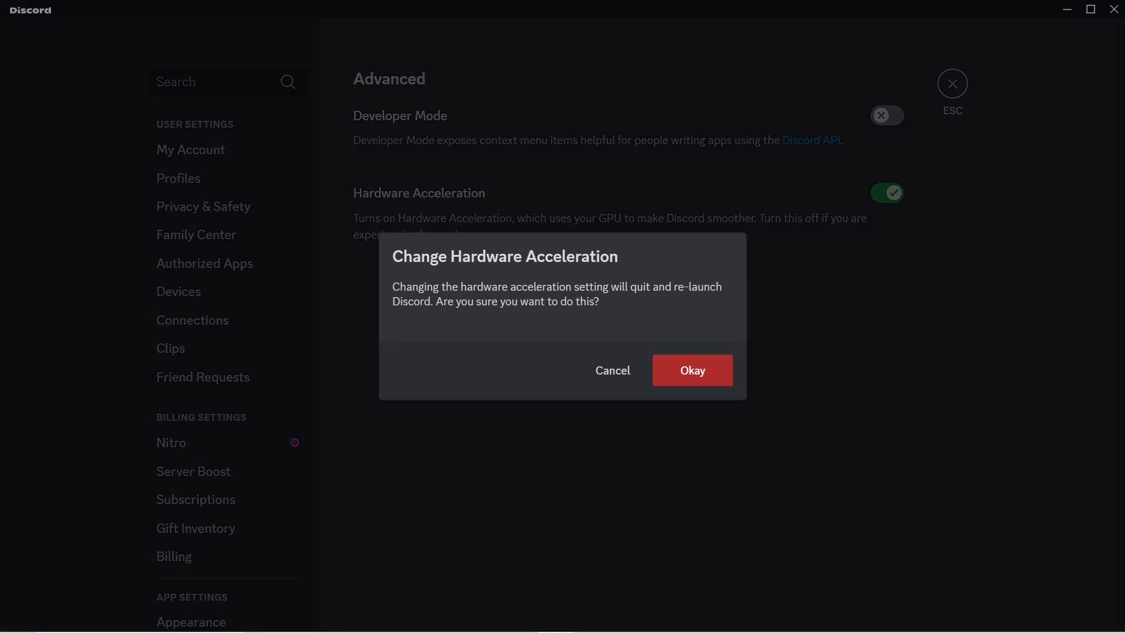
{"action": "left_click", "coordinate": [693, 370]}
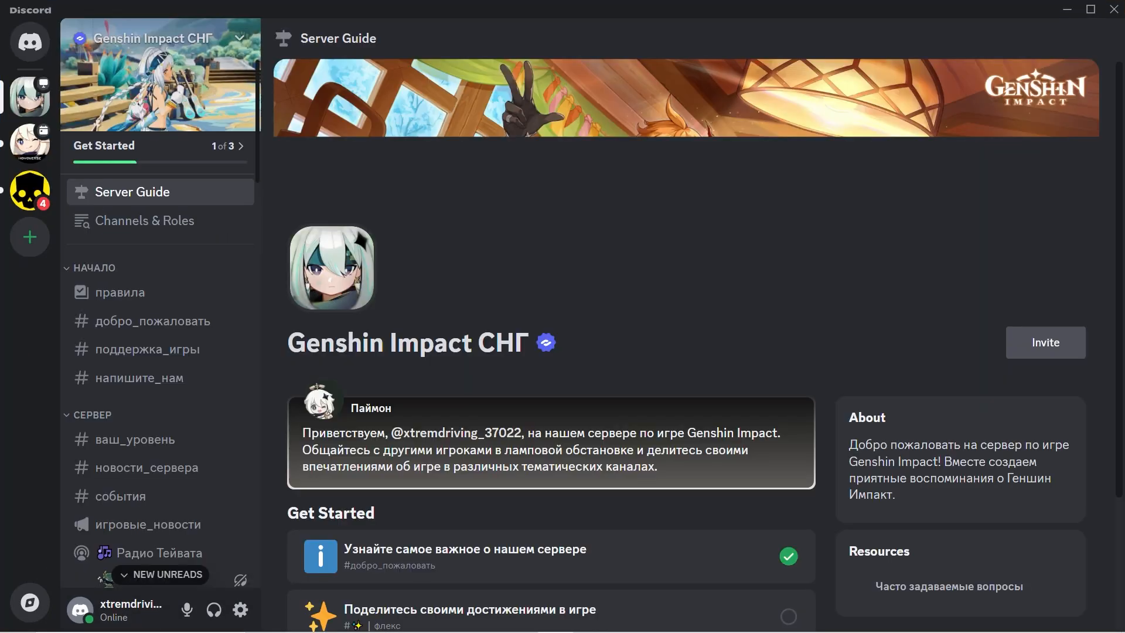
Open the server's Channels & Roles page after the fresh Discord launch
{"action": "left_click", "coordinate": [144, 220]}
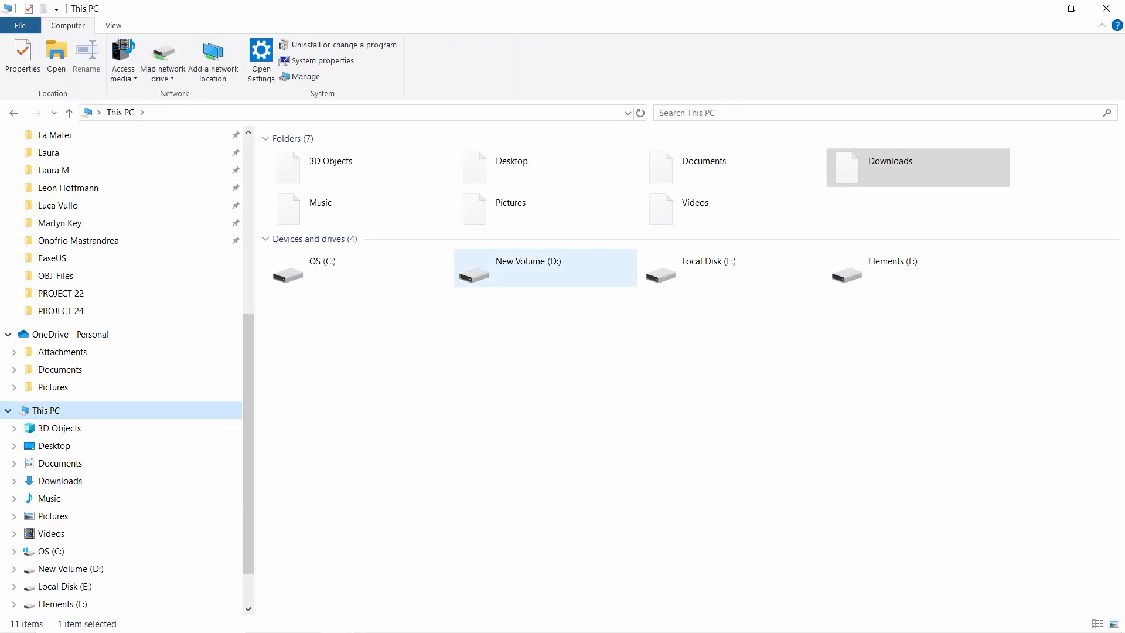
{"action": "scroll", "coordinate": [616, 395], "scroll_direction": "down", "scroll_amount": 3}
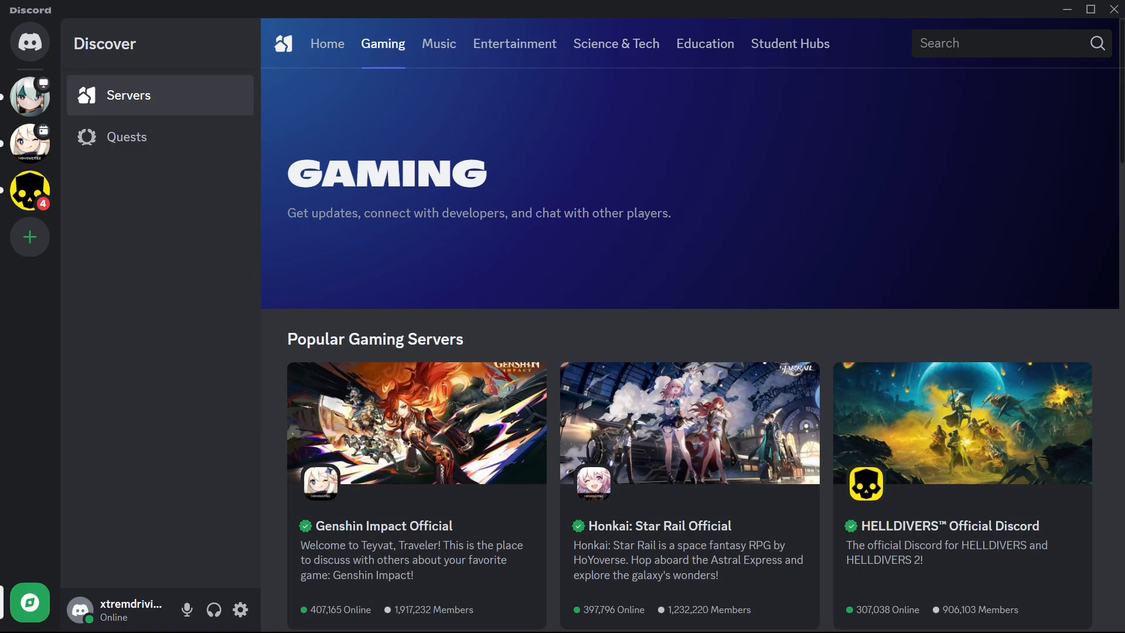
{"action": "scroll", "coordinate": [686, 352], "scroll_direction": "down", "scroll_amount": 5}
{"action": "scroll", "coordinate": [686, 352], "scroll_direction": "down", "scroll_amount": 5}
{"action": "scroll", "coordinate": [686, 352], "scroll_direction": "down", "scroll_amount": 5}
{"action": "scroll", "coordinate": [686, 352], "scroll_direction": "down", "scroll_amount": 3}
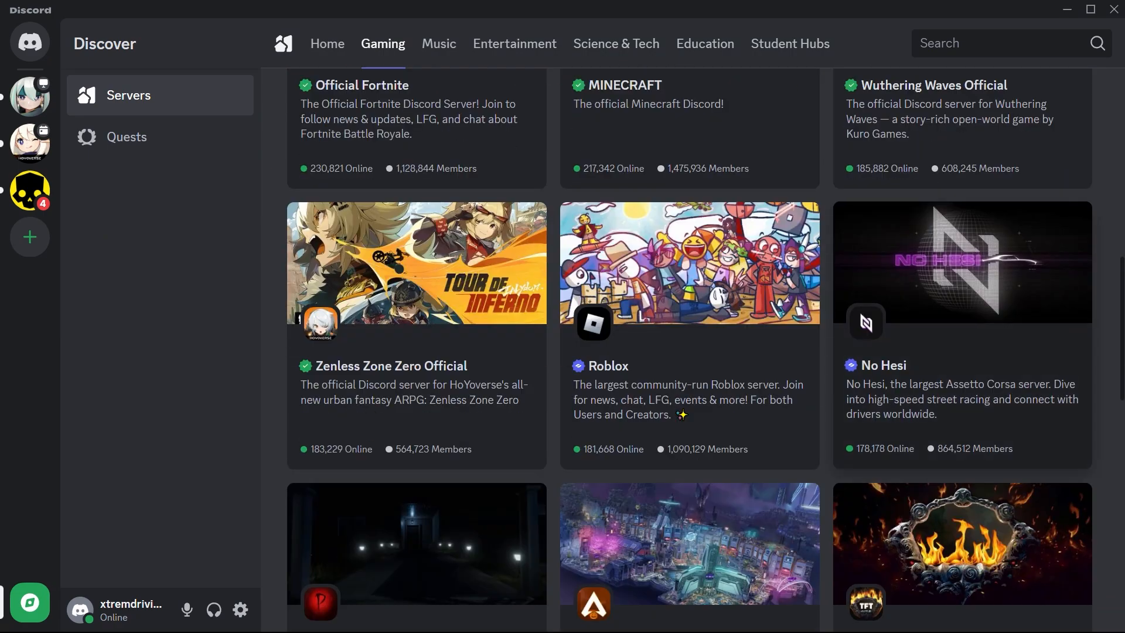
{"action": "scroll", "coordinate": [685, 351], "scroll_direction": "down", "scroll_amount": 2}
{"action": "scroll", "coordinate": [686, 352], "scroll_direction": "down", "scroll_amount": 3}
{"action": "scroll", "coordinate": [685, 351], "scroll_direction": "down", "scroll_amount": 3}
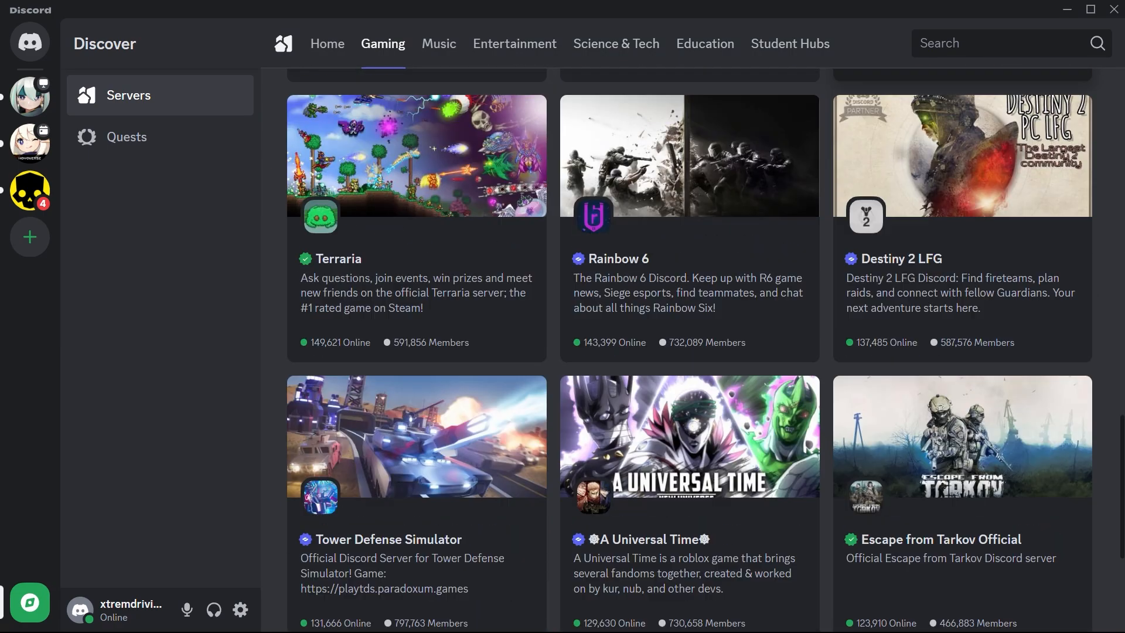
Open the Rainbow 6 server from Discover Gaming, then the KOR Lost ARK server preview
{"action": "left_click", "coordinate": [689, 229]}
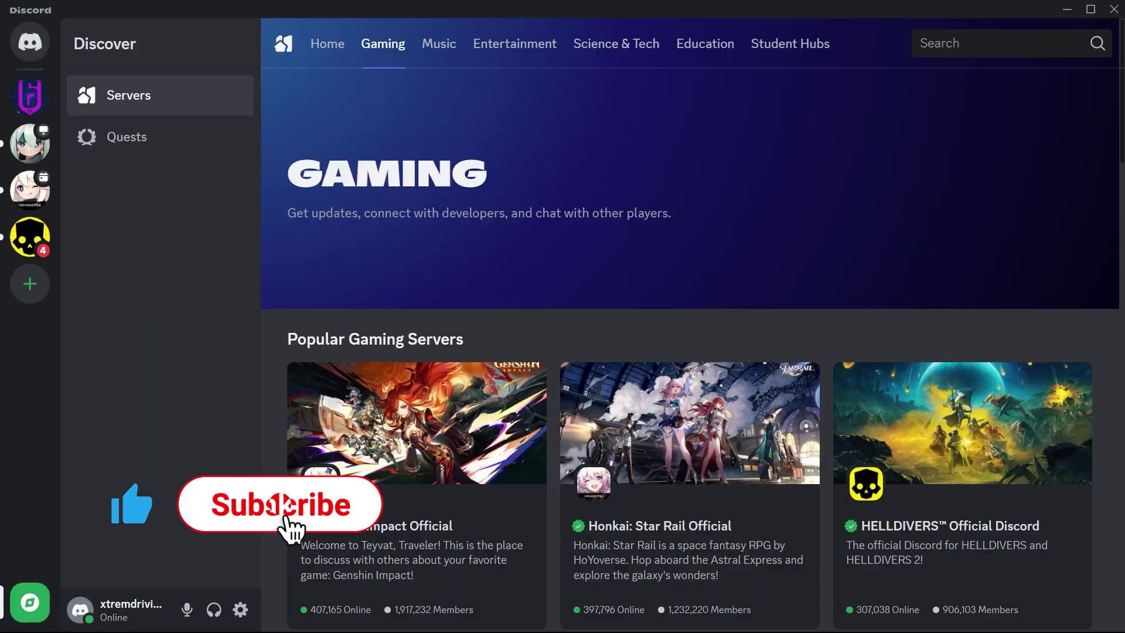
{"action": "scroll", "coordinate": [563, 396], "scroll_direction": "down", "scroll_amount": 10}
{"action": "scroll", "coordinate": [564, 396], "scroll_direction": "down", "scroll_amount": 10}
{"action": "left_click", "coordinate": [963, 422]}
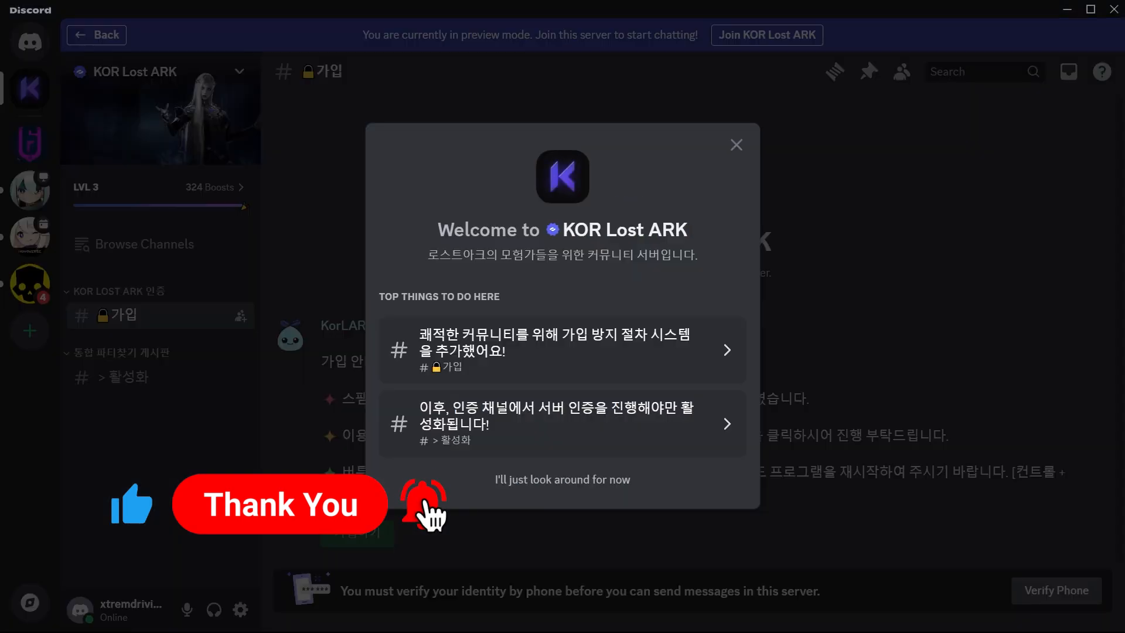